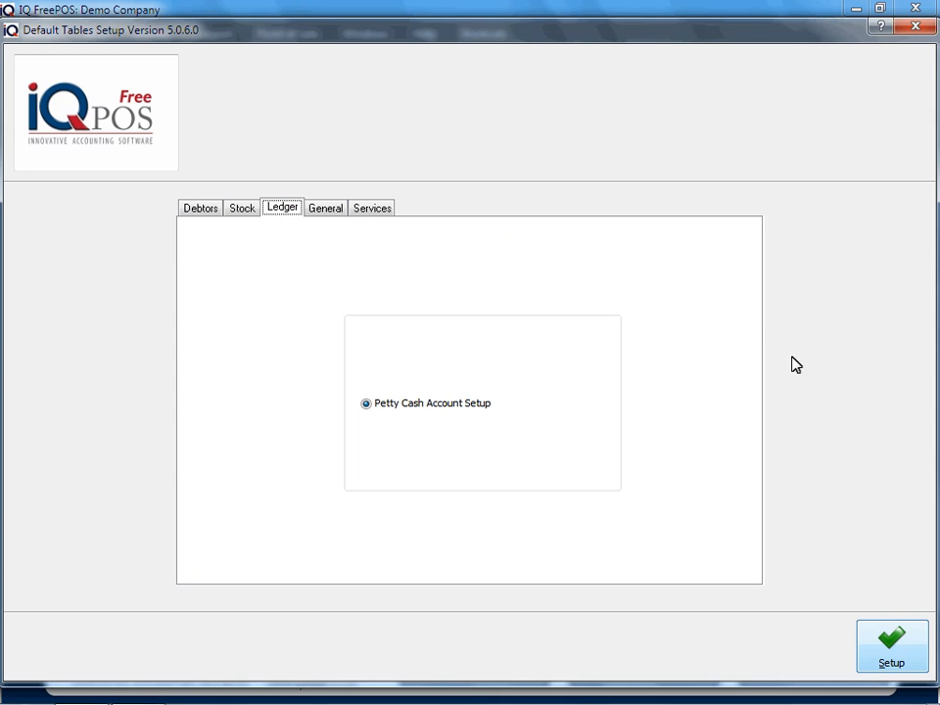
Review the petty cash account setup in the default tables, then close both setup windows.
click(893, 637)
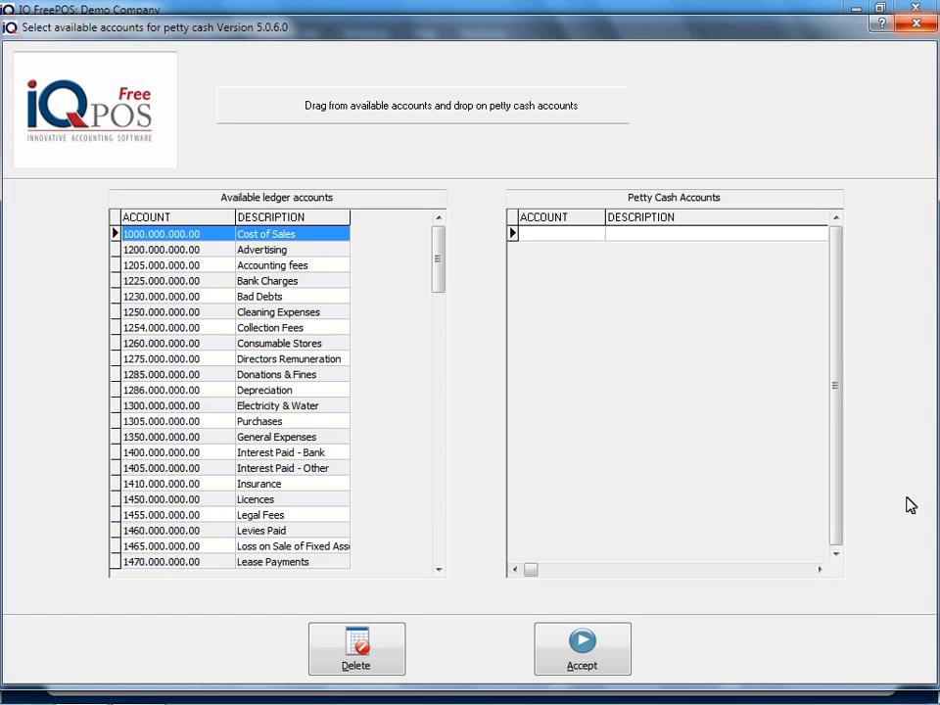
click(916, 24)
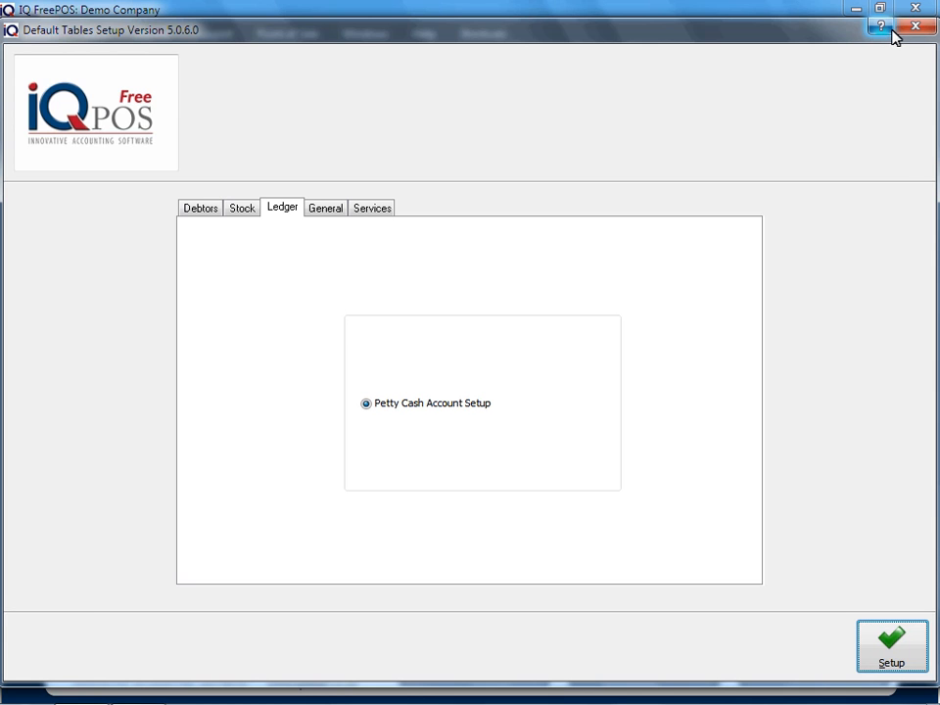
click(911, 30)
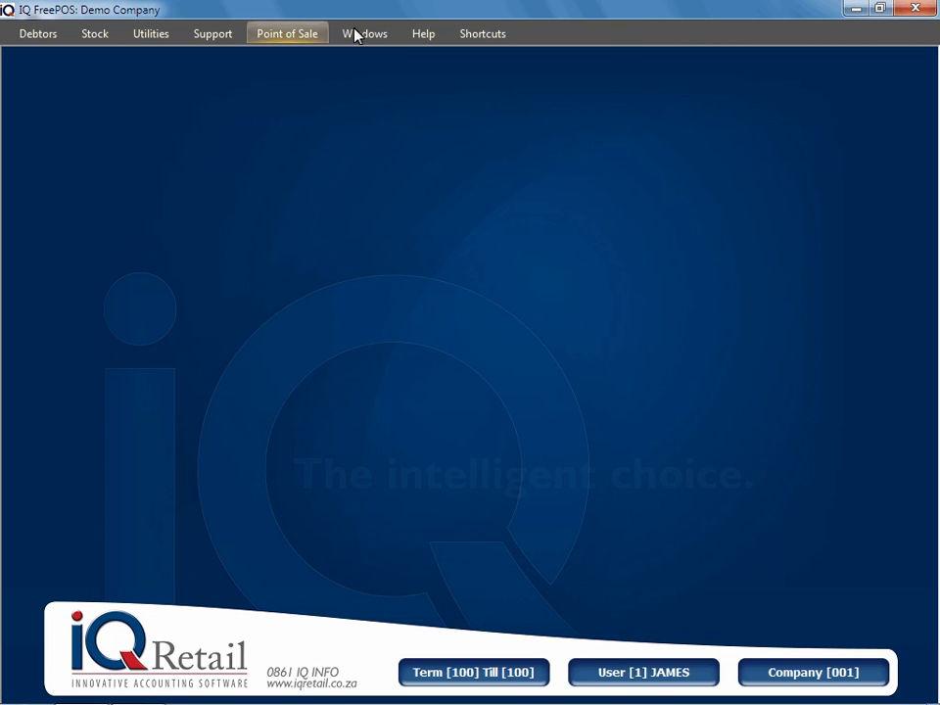
Check which ledger accounts can be chosen for a petty cash transaction, then leave the petty cash window.
click(288, 34)
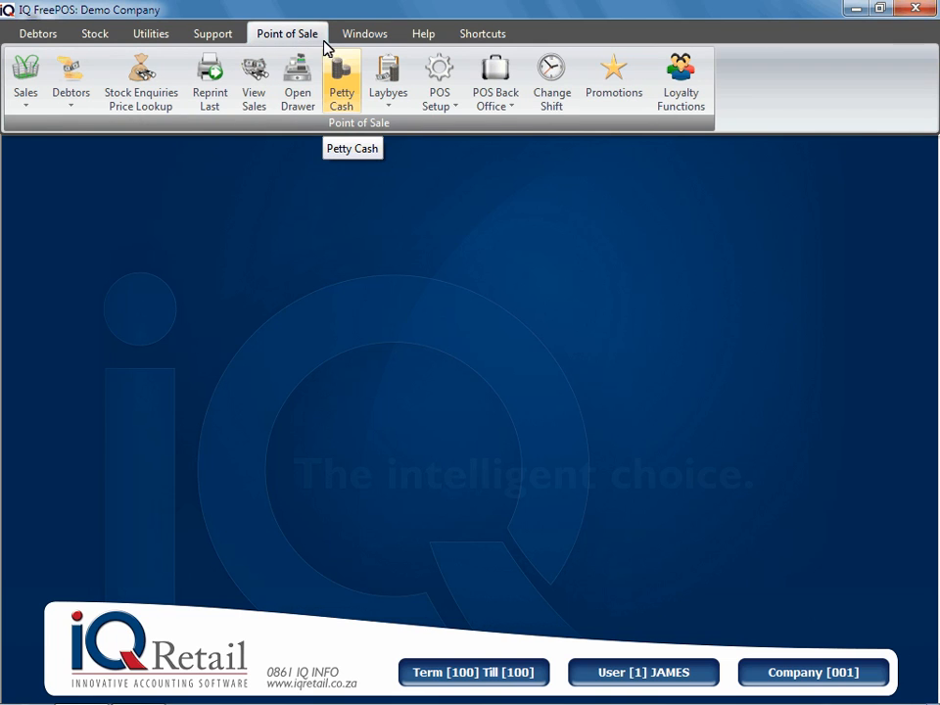
click(340, 82)
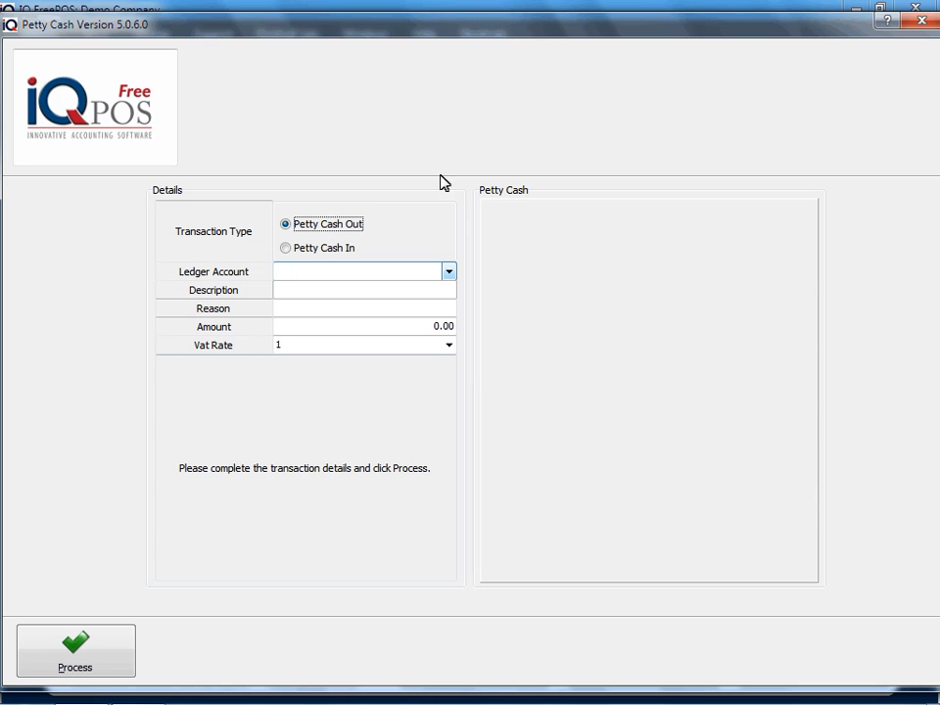
click(450, 275)
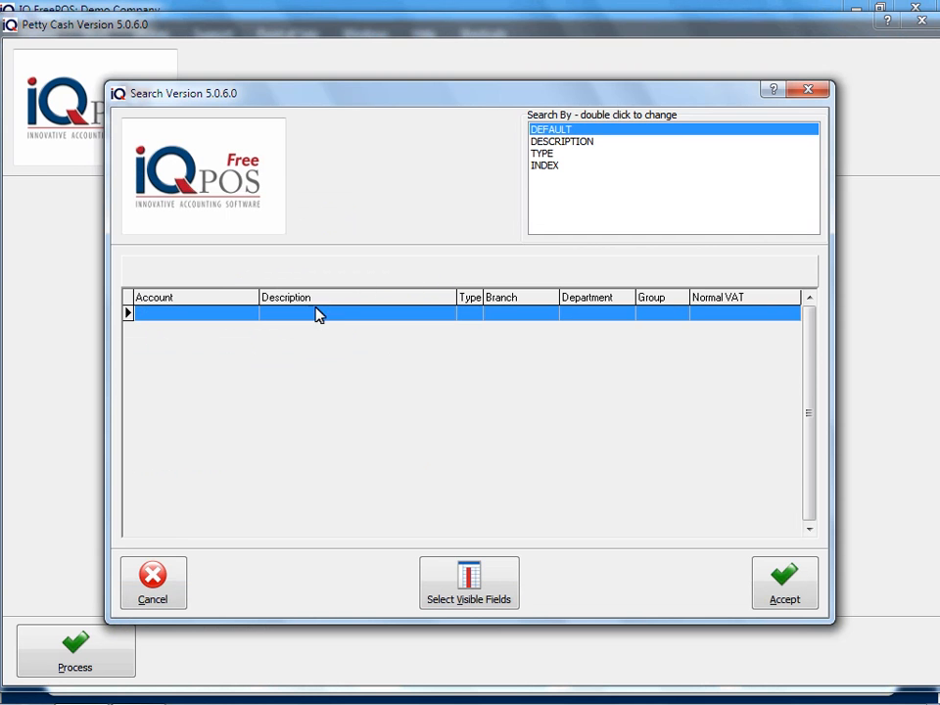
key(Escape)
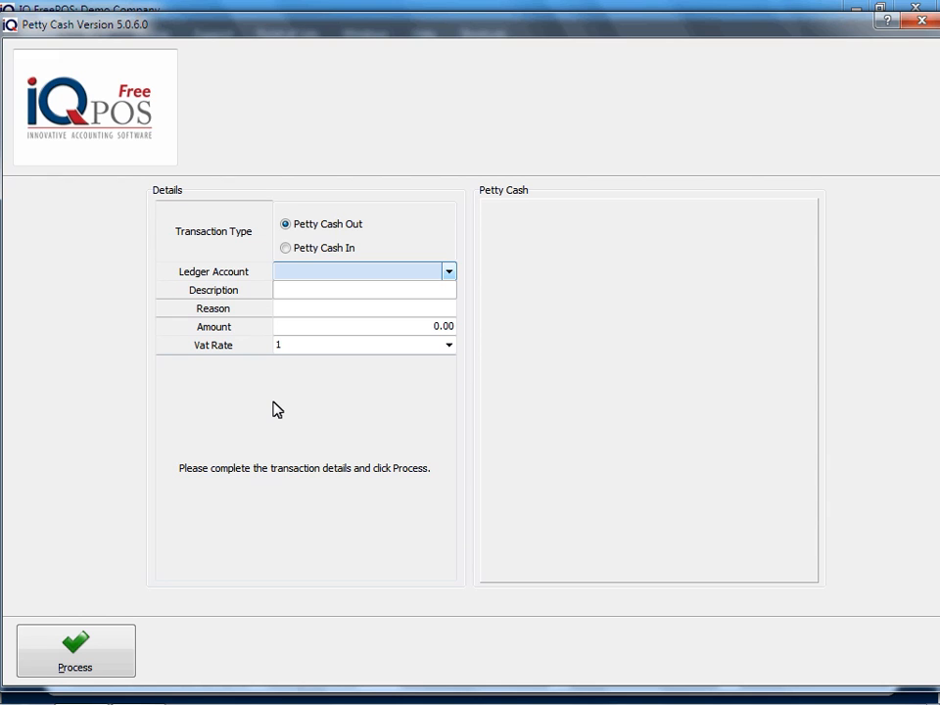
click(446, 273)
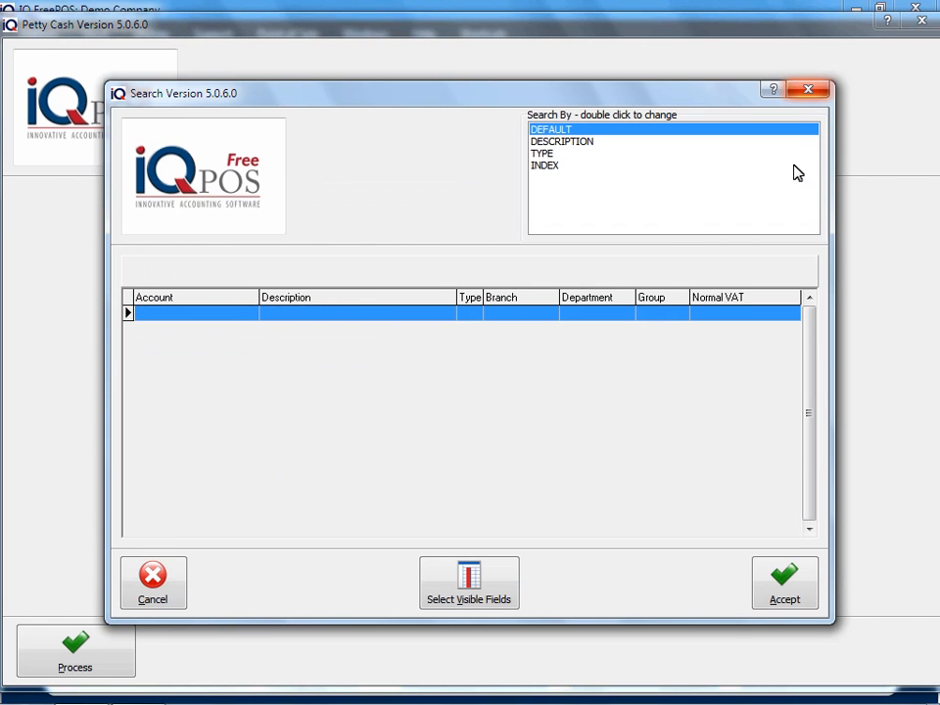
click(808, 90)
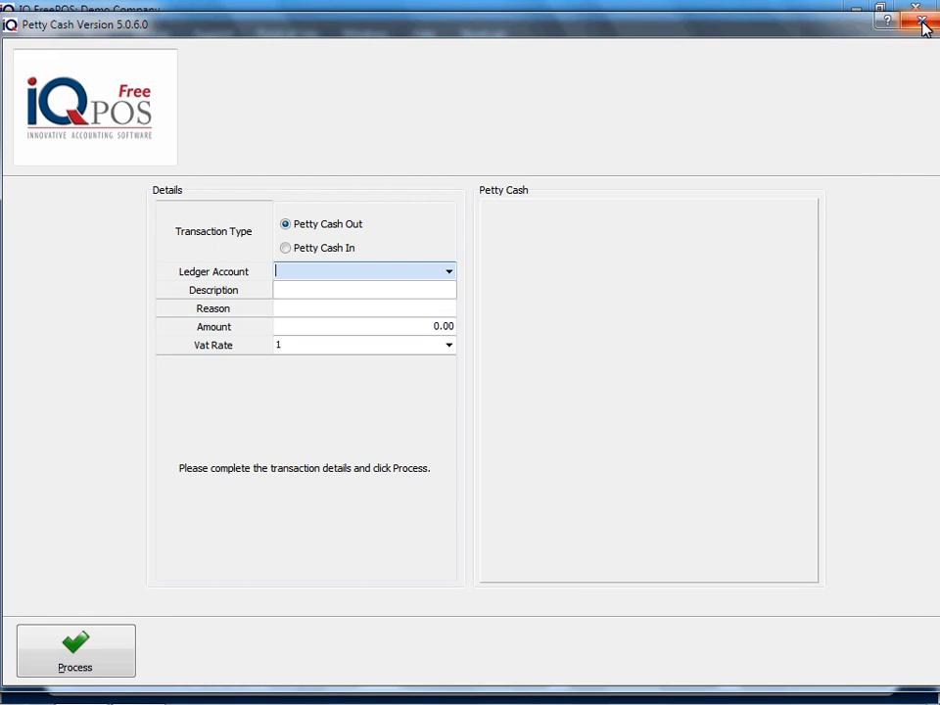
click(922, 19)
Open the petty cash account setup from the ledger section of the default tables.
click(140, 37)
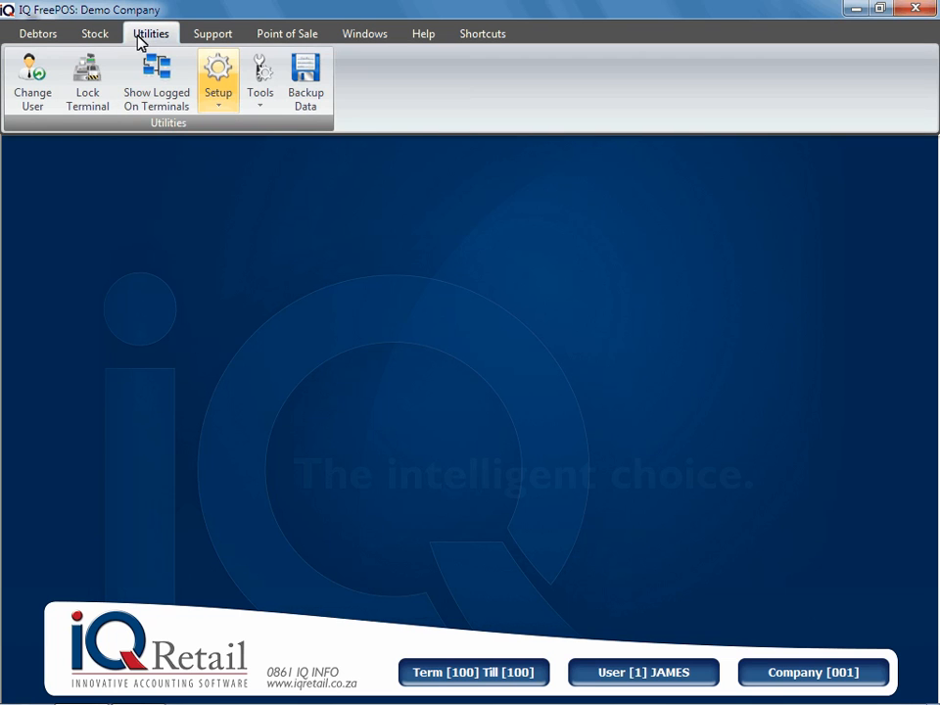
click(217, 88)
click(246, 150)
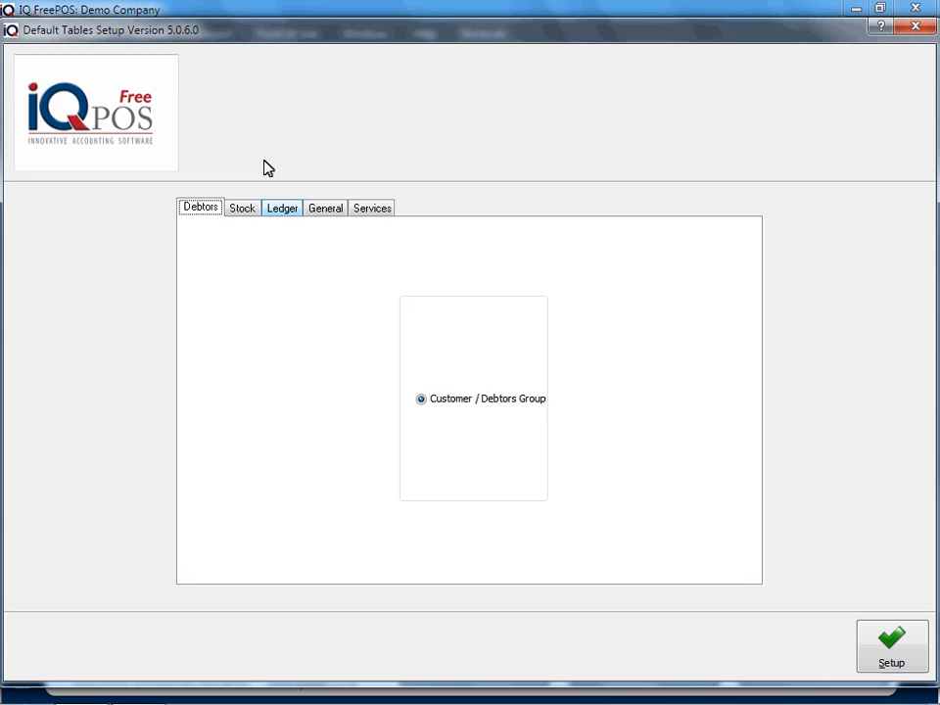
click(280, 213)
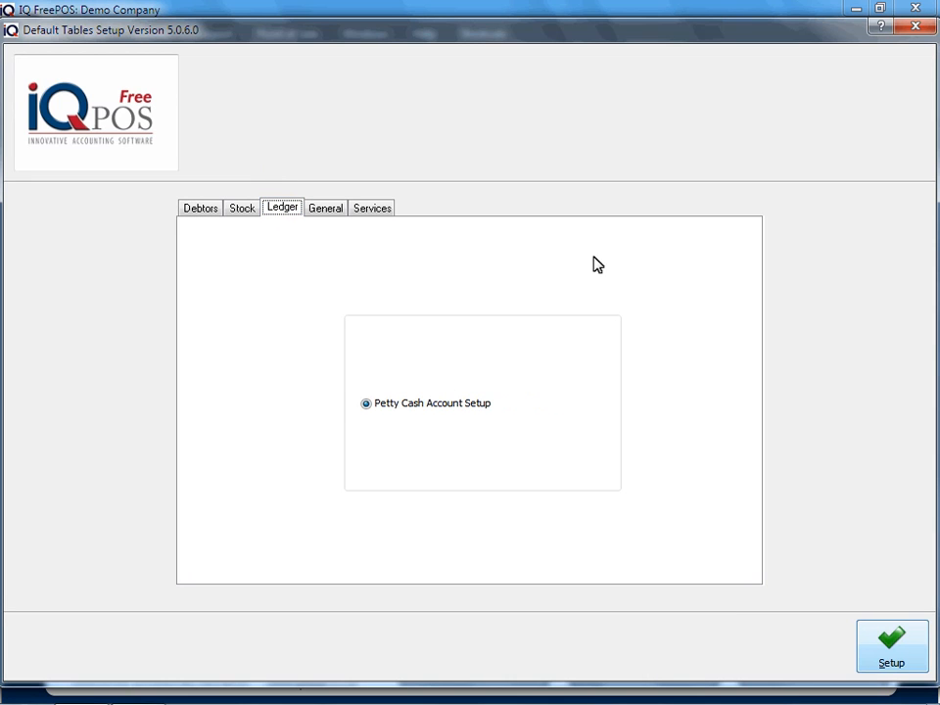
click(878, 654)
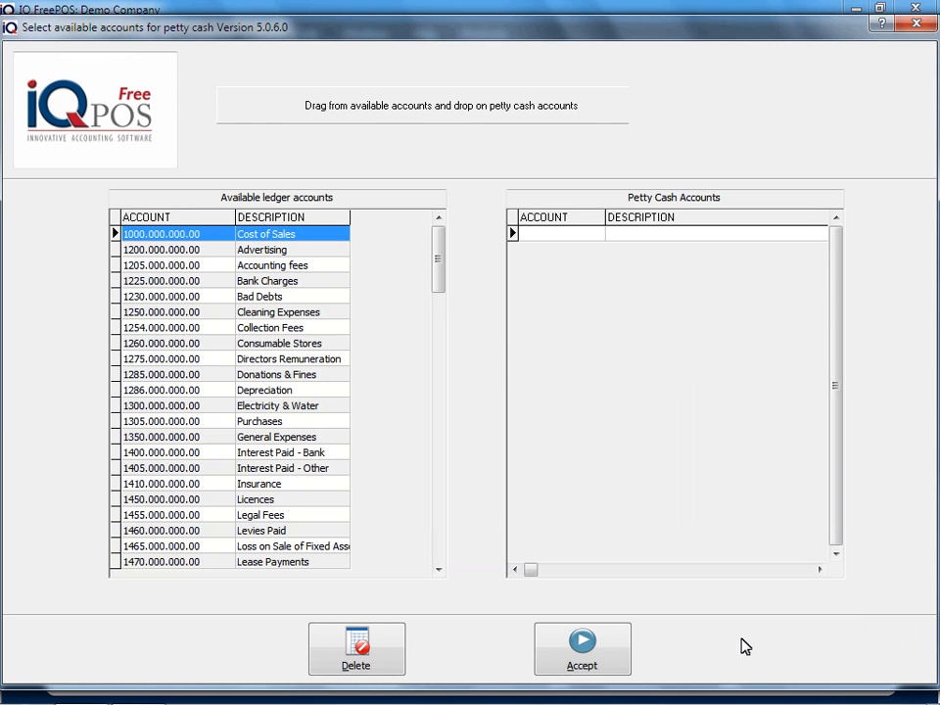
Add the Cleaning Expenses, Donations & Fines and Advertising ledger accounts to the petty cash accounts.
click(212, 313)
drag(211, 314, 593, 241)
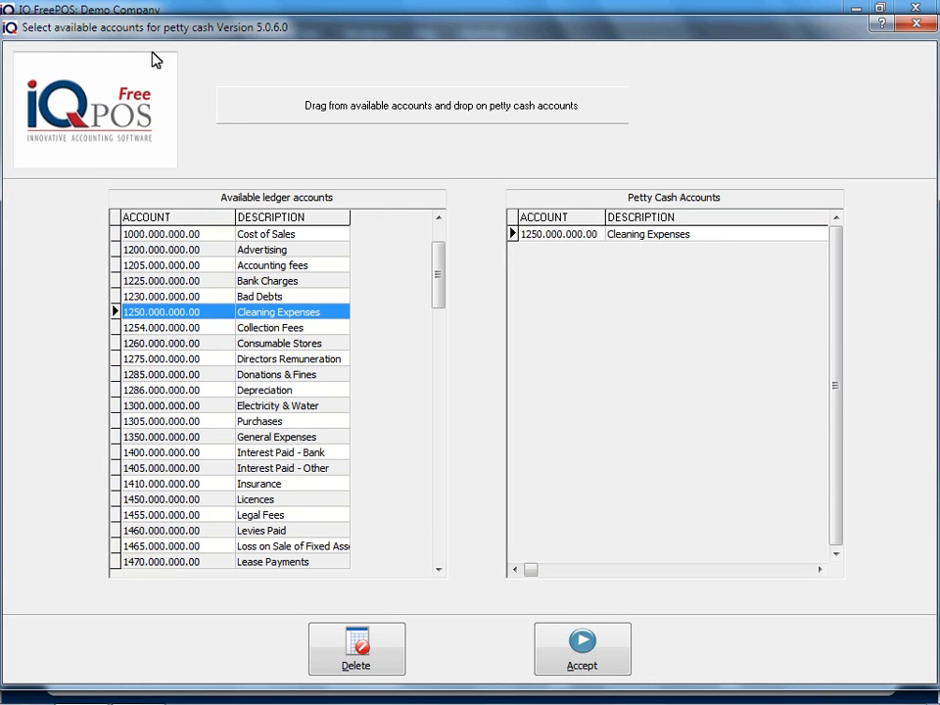
drag(251, 378, 574, 247)
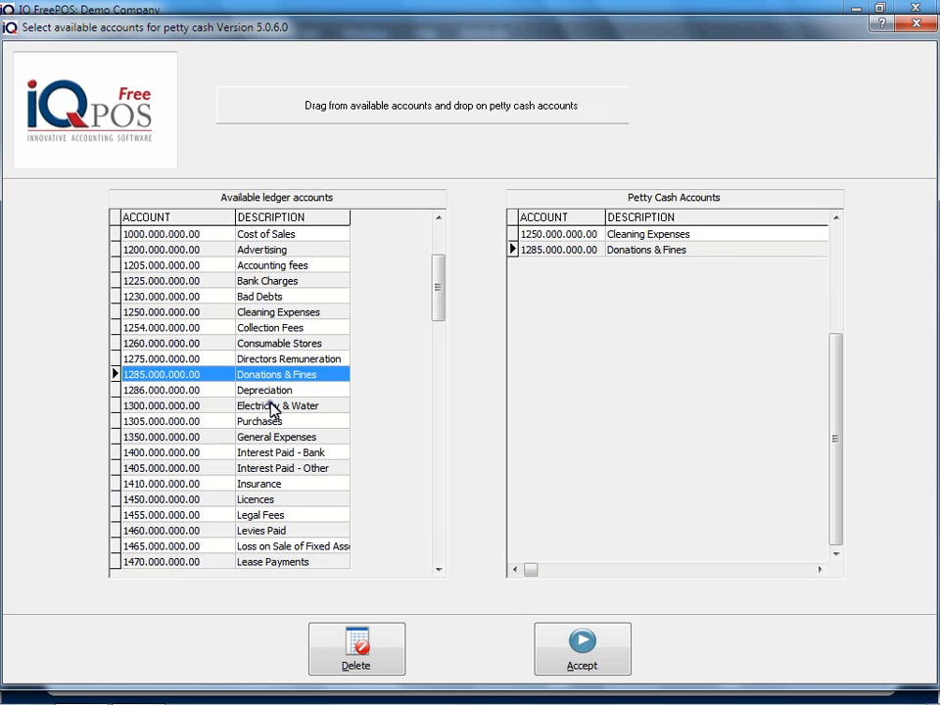
click(274, 406)
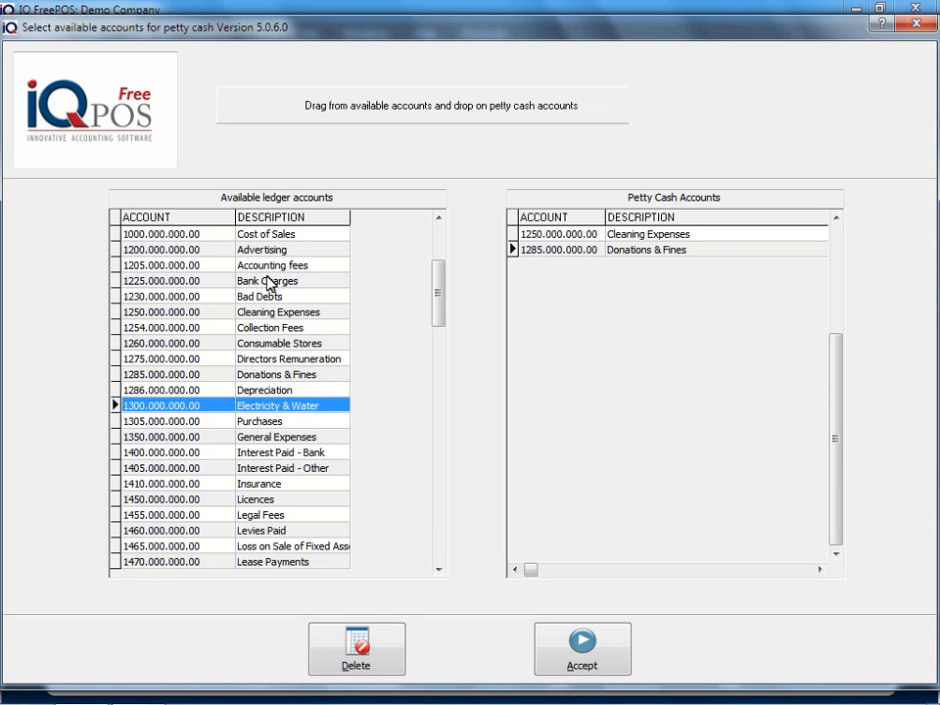
drag(267, 252, 568, 256)
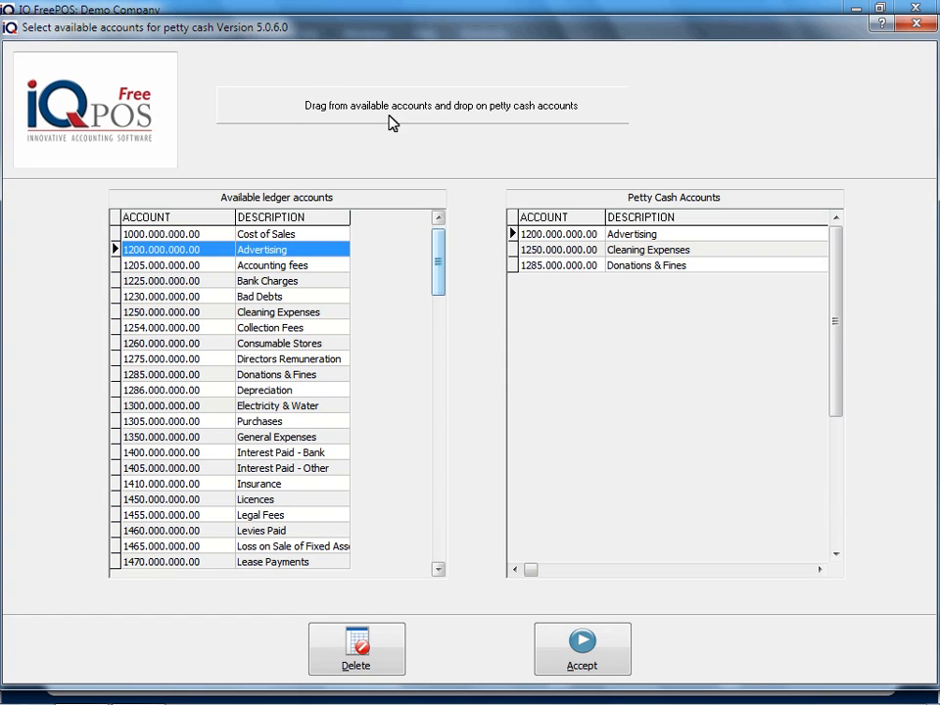
Add the Refreshments ledger account to the petty cash accounts, accept the selection and close the setup.
drag(440, 267, 441, 293)
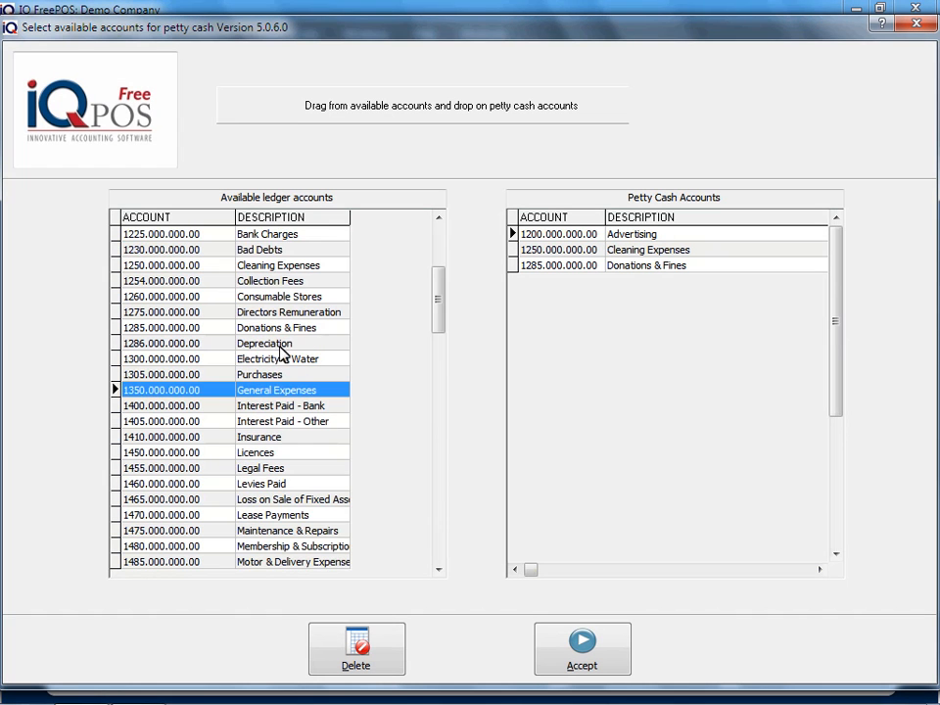
scroll(285, 449, down, 14)
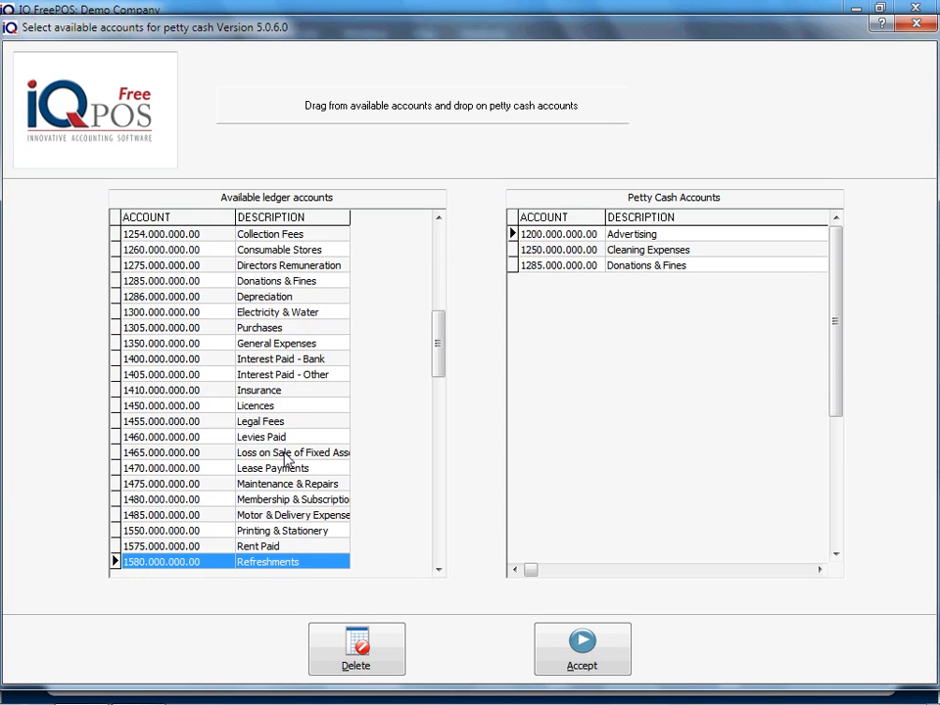
drag(265, 566, 577, 285)
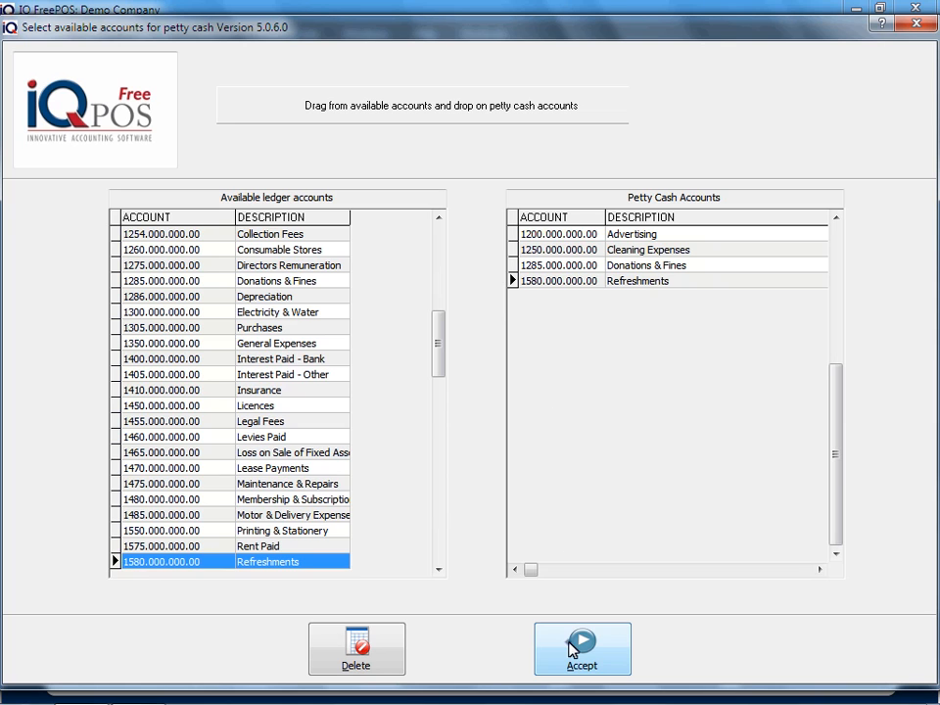
click(572, 649)
click(914, 24)
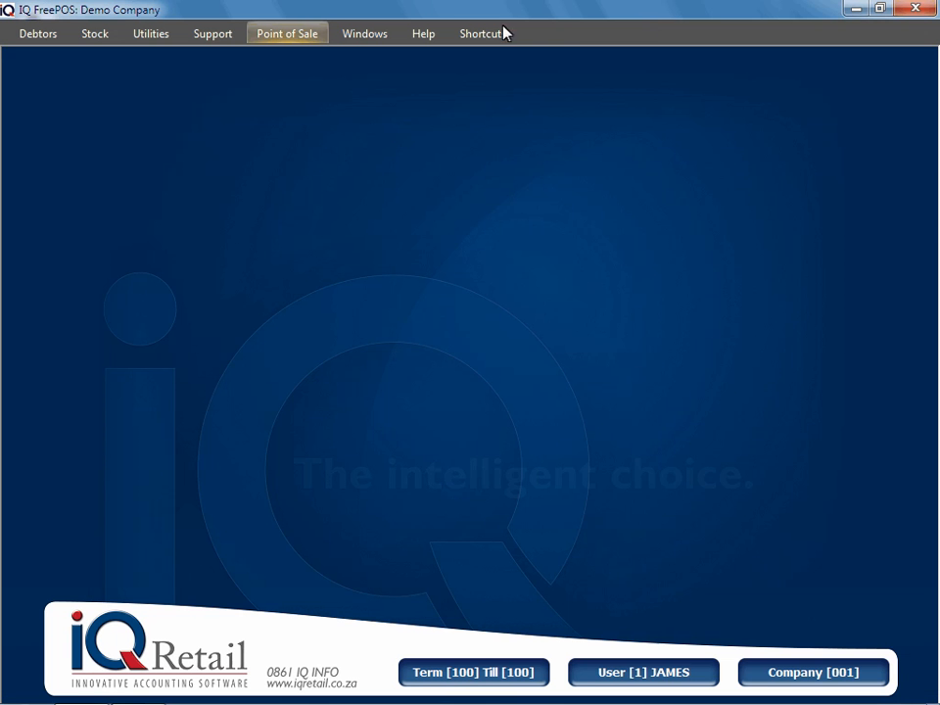
Start a point-of-sale Petty Cash Out transaction against the Refreshments ledger account.
click(291, 37)
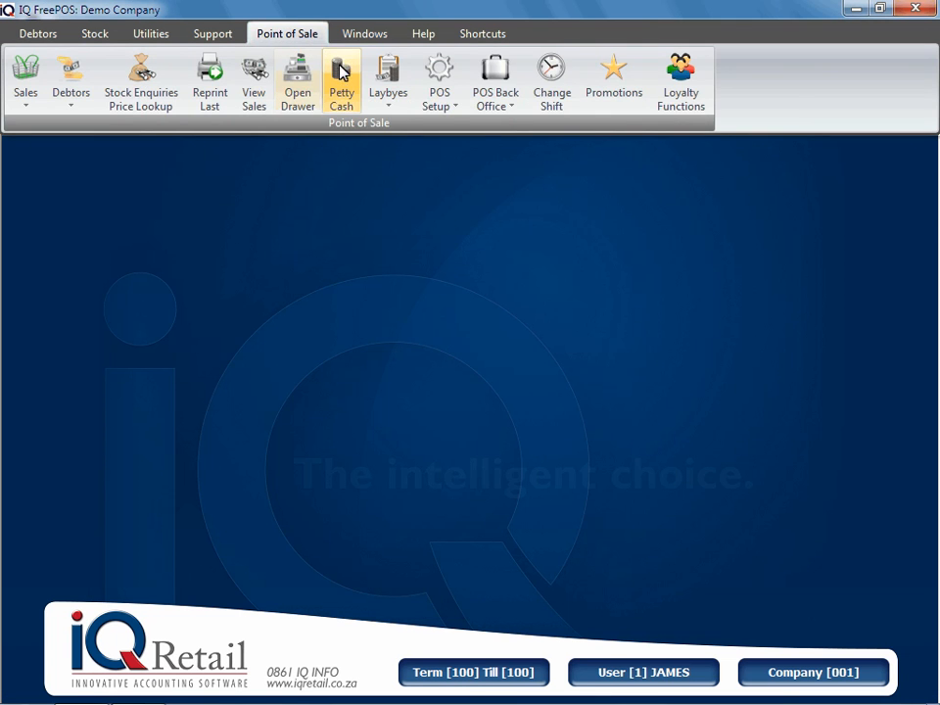
click(342, 95)
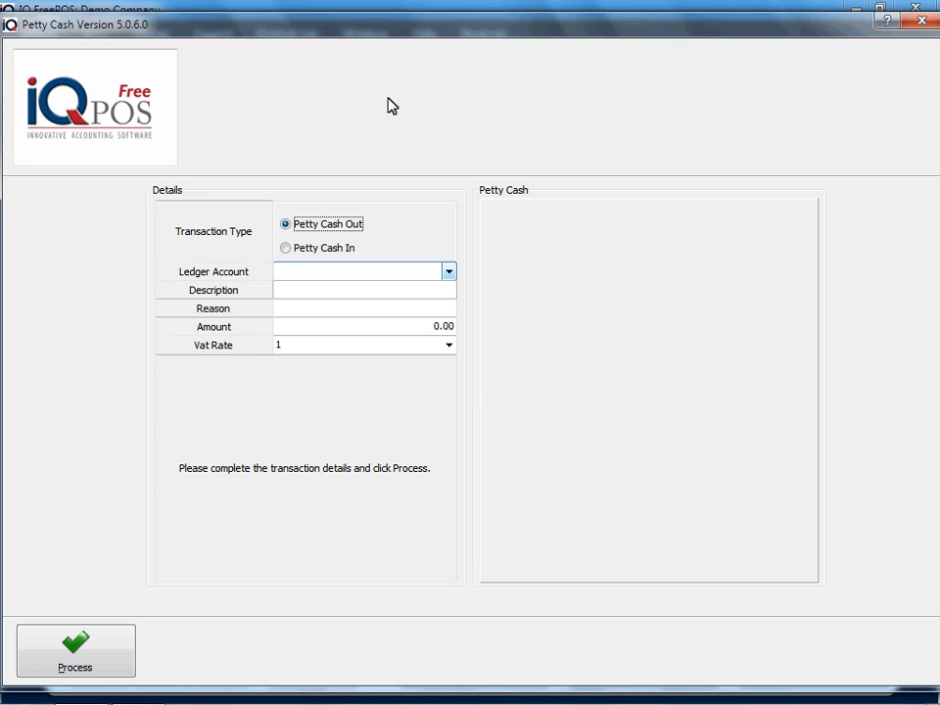
click(448, 271)
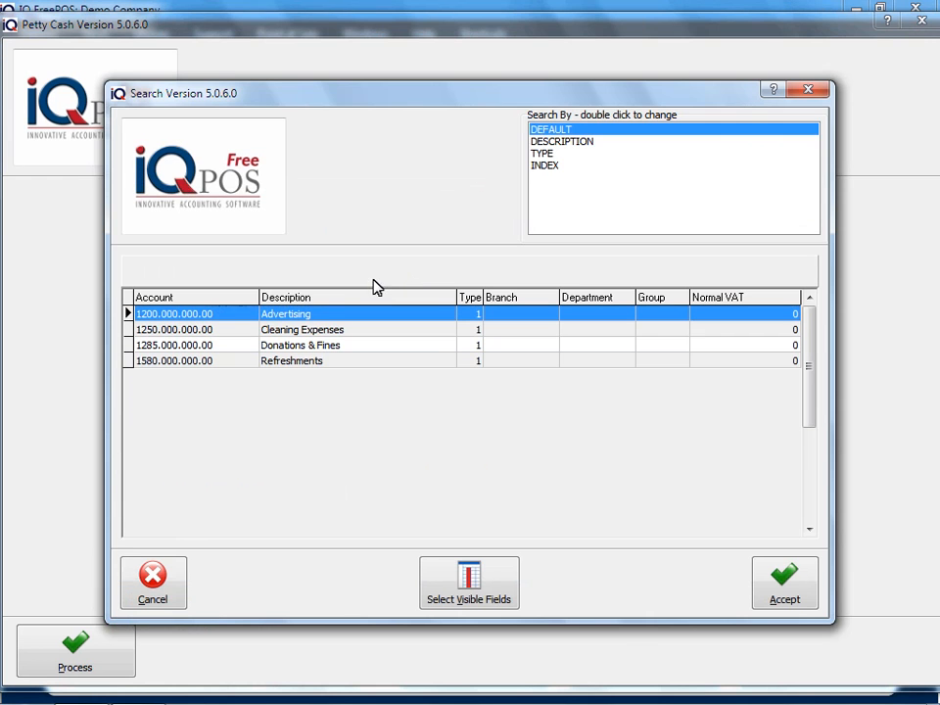
click(313, 361)
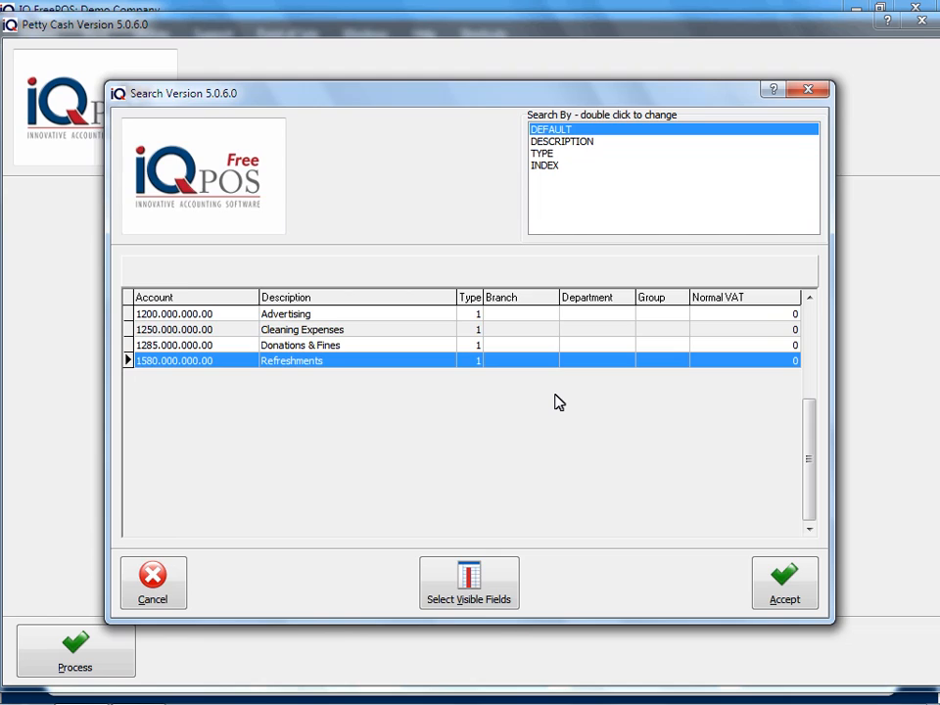
key(Return)
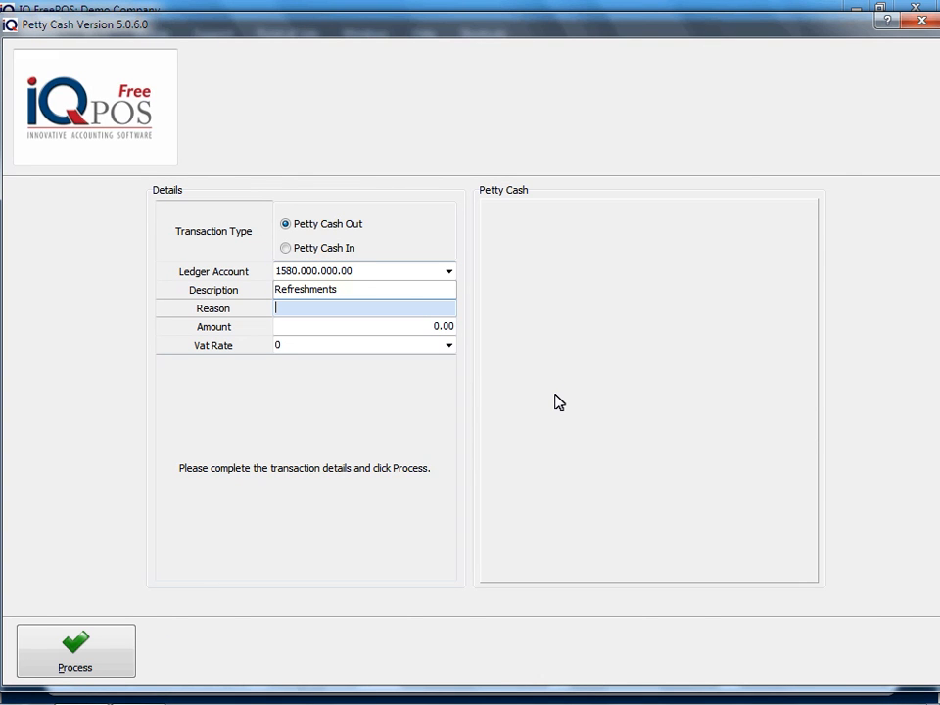
Give the petty cash transaction the reason PNP Coffee and an amount of 156.32, keeping VAT rate 0.
text(PNP Coffee)
key(Tab)
text(156.32)
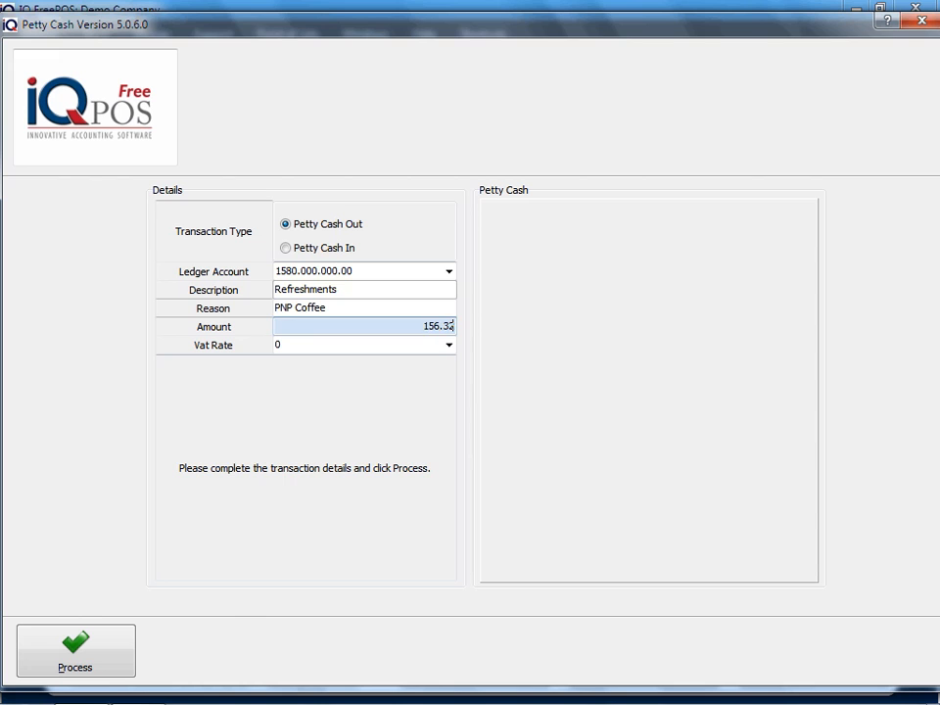
key(Tab)
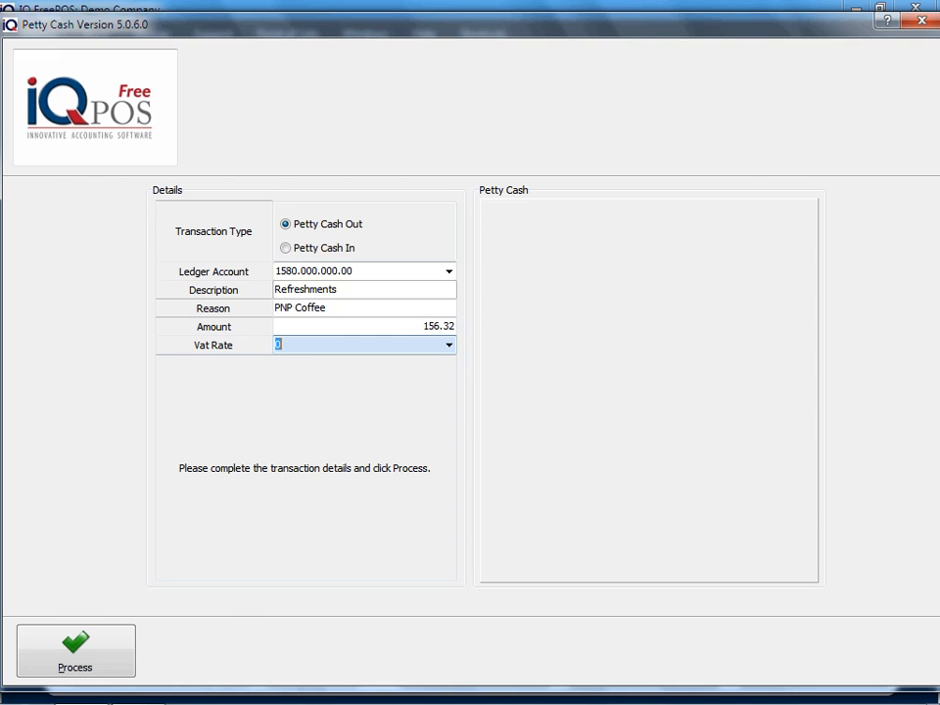
key(Tab)
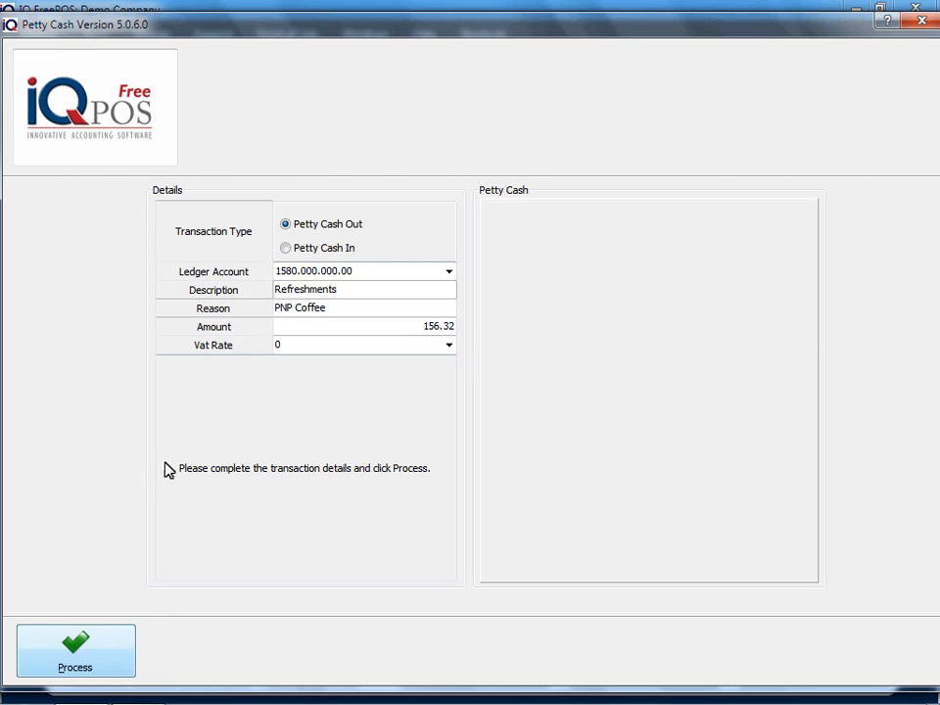
Process the petty cash payout with 156.30 tendered in cash, close the cash drawer and leave the petty cash window.
click(47, 657)
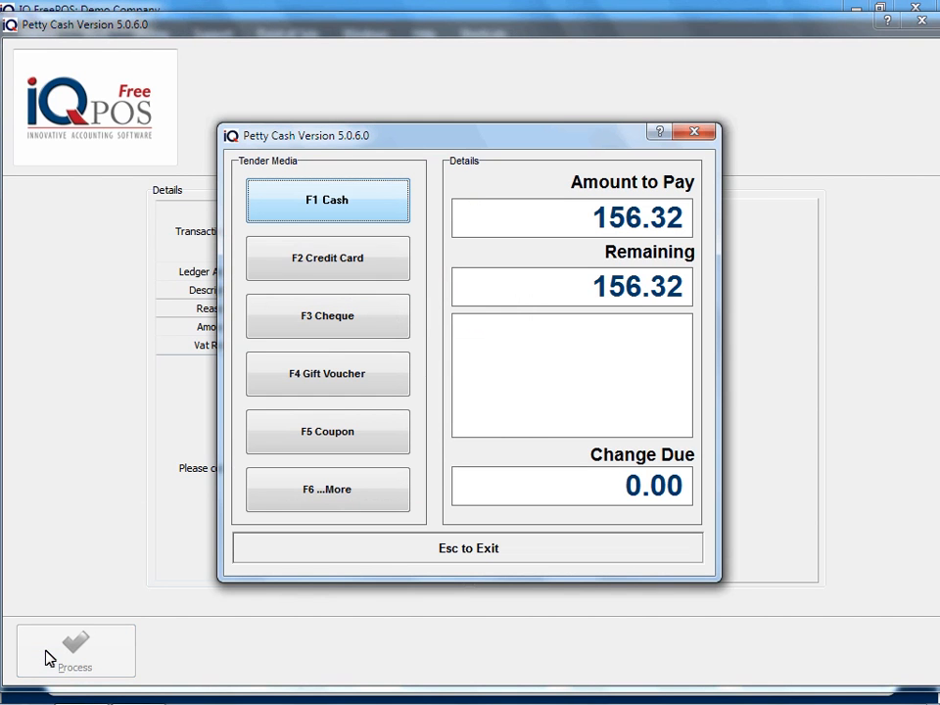
click(299, 197)
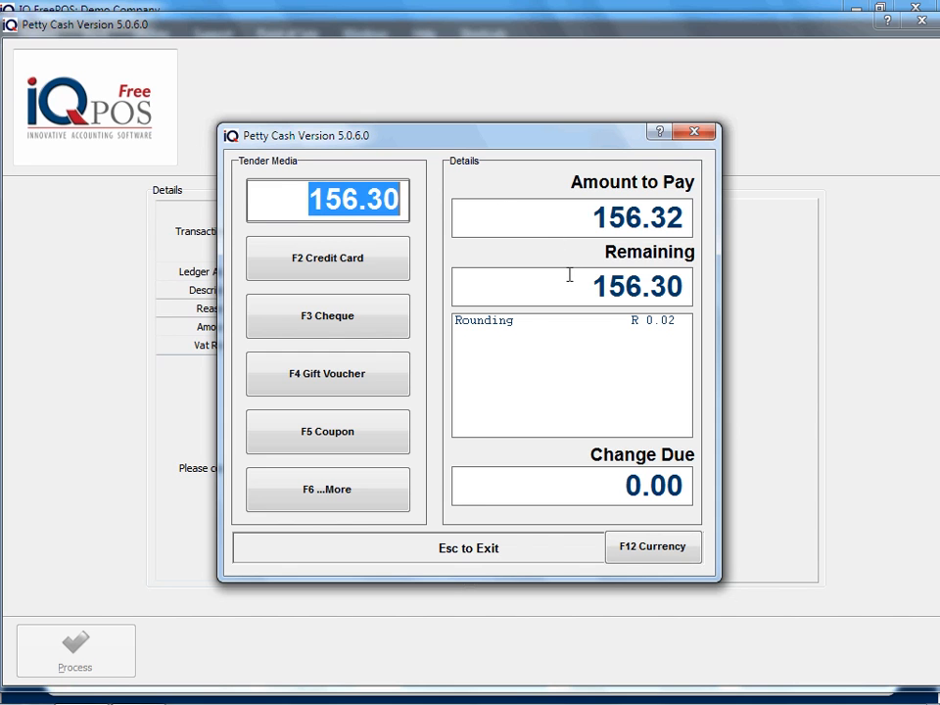
key(Return)
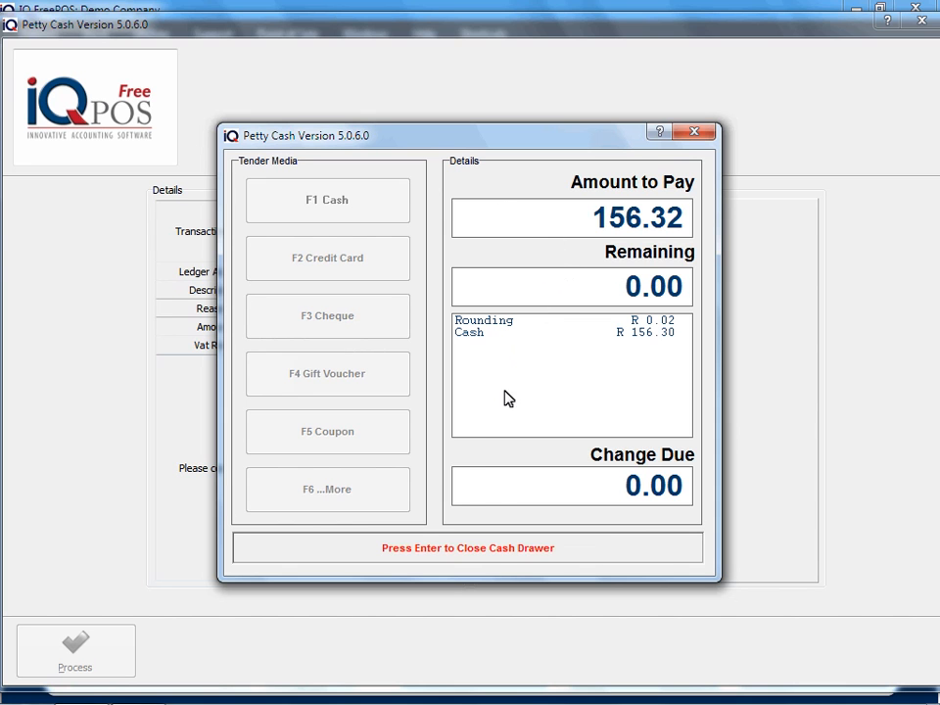
click(498, 556)
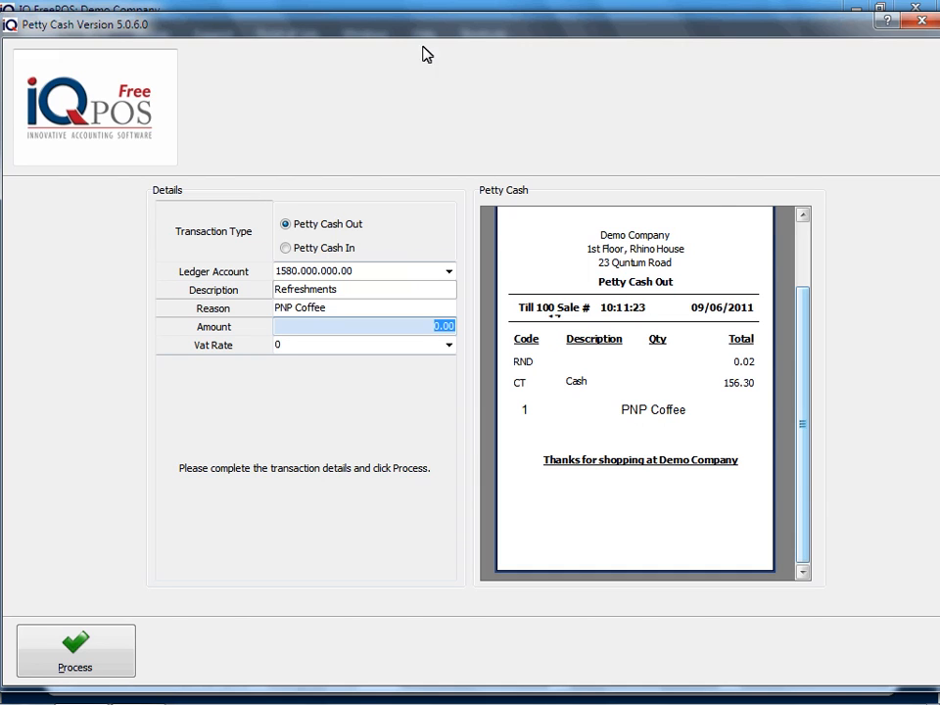
mouse_move(809, 499)
mouse_down()
mouse_move(810, 412)
mouse_move(812, 504)
mouse_up()
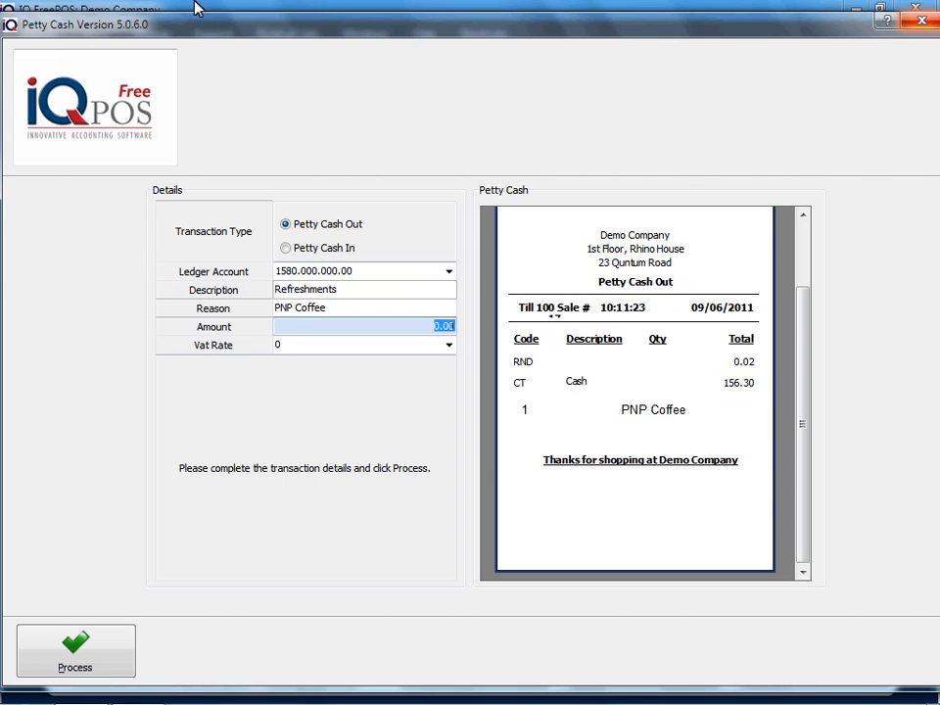
click(929, 26)
Review the most recent petty cash entry at the end of the point-of-sale sales list, then close the list.
click(279, 37)
click(255, 90)
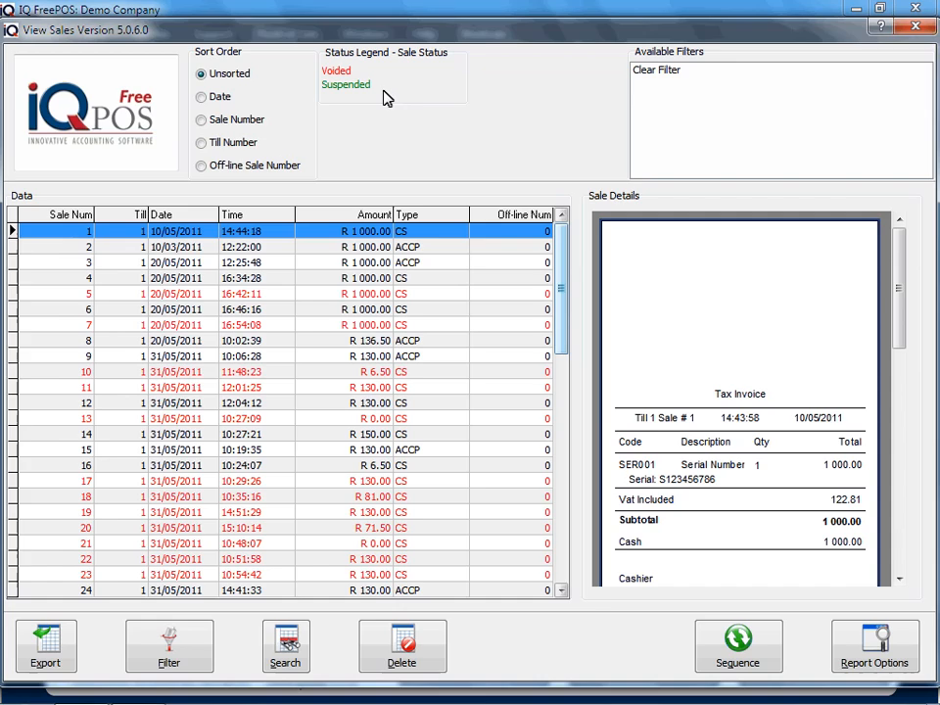
drag(557, 249, 557, 522)
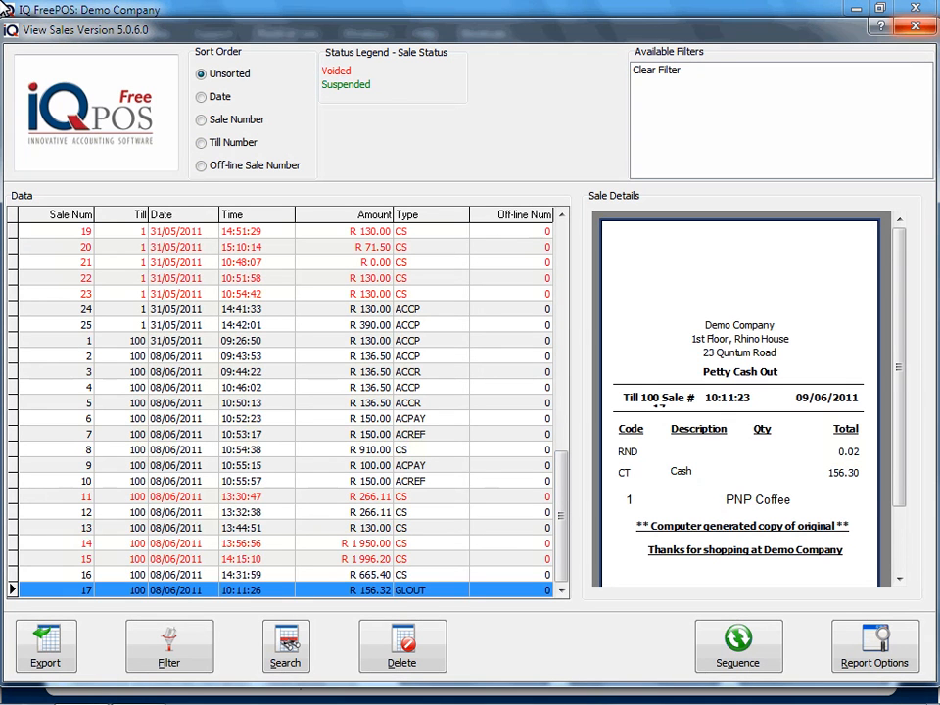
click(915, 28)
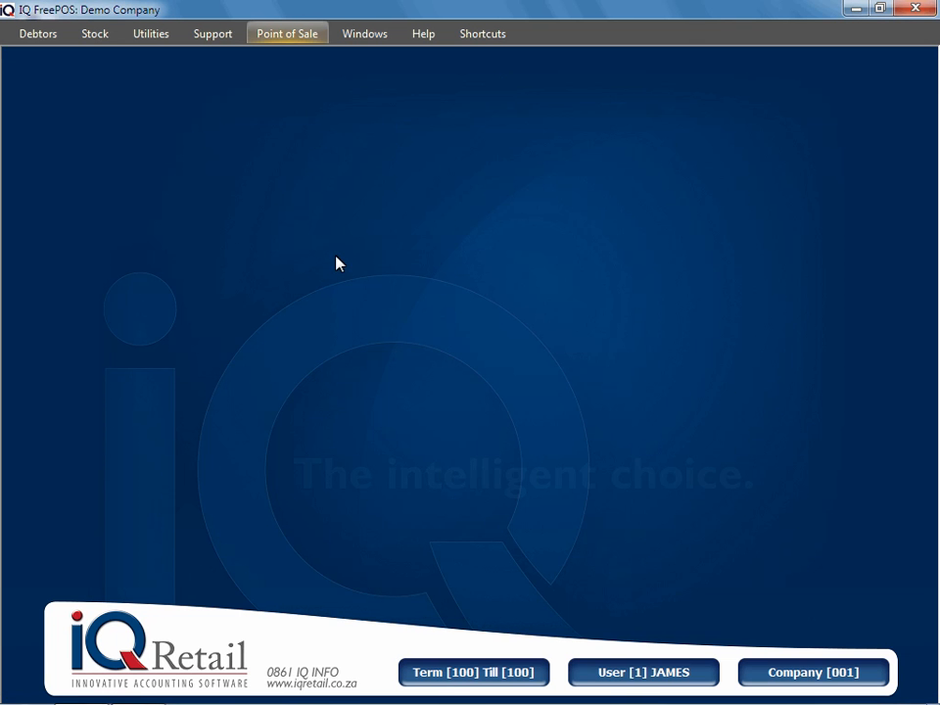
click(288, 39)
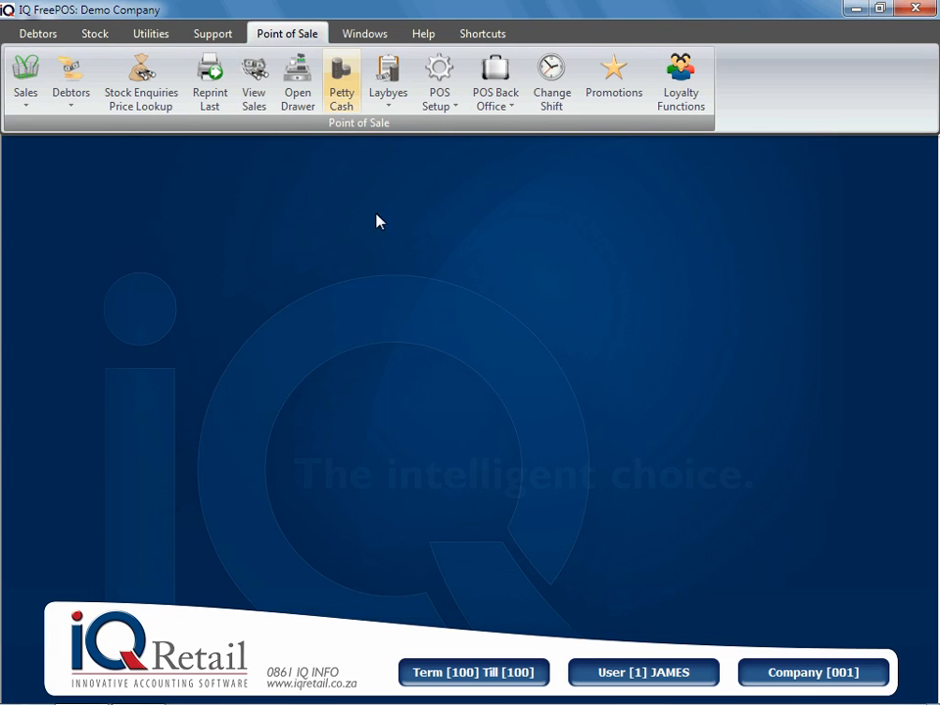
click(381, 291)
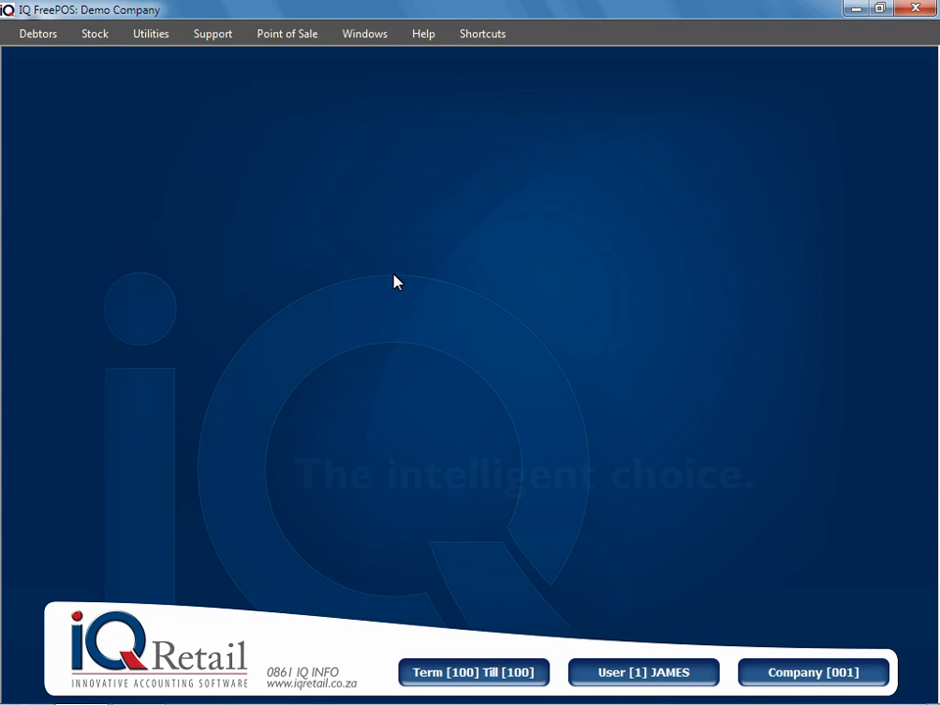